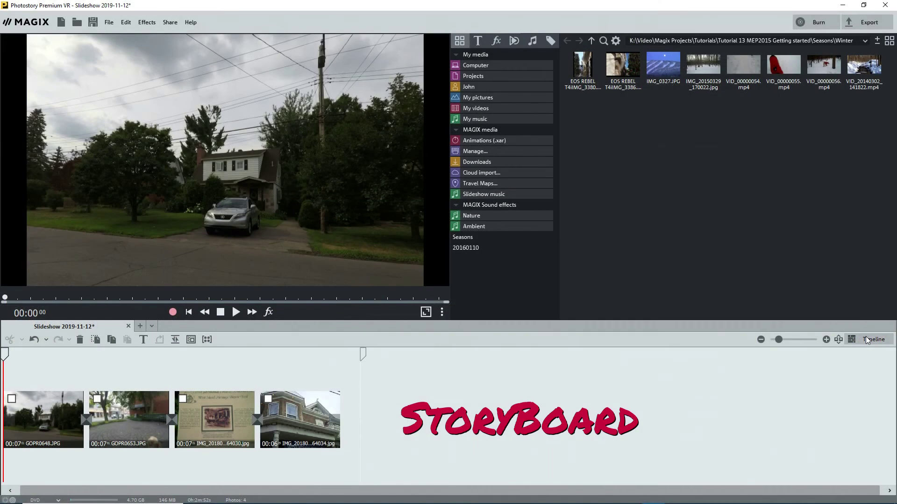
# Step: Switch the slideshow to Timeline view, showing four photos over the High Tides.ogg music
pyautogui.click(864, 343)
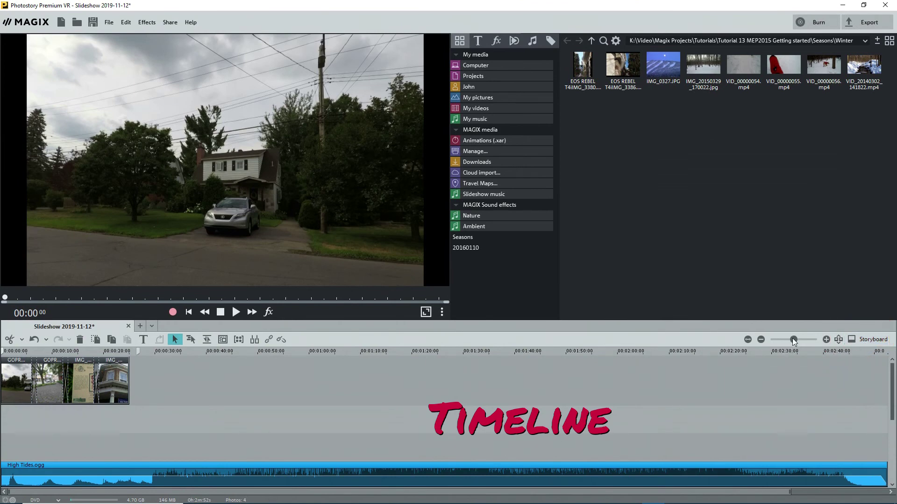
# Step: Zoom in on the timeline, check the photo clips, and place the playhead at 00:25
pyautogui.moveTo(793, 339); pyautogui.dragTo(795, 341)
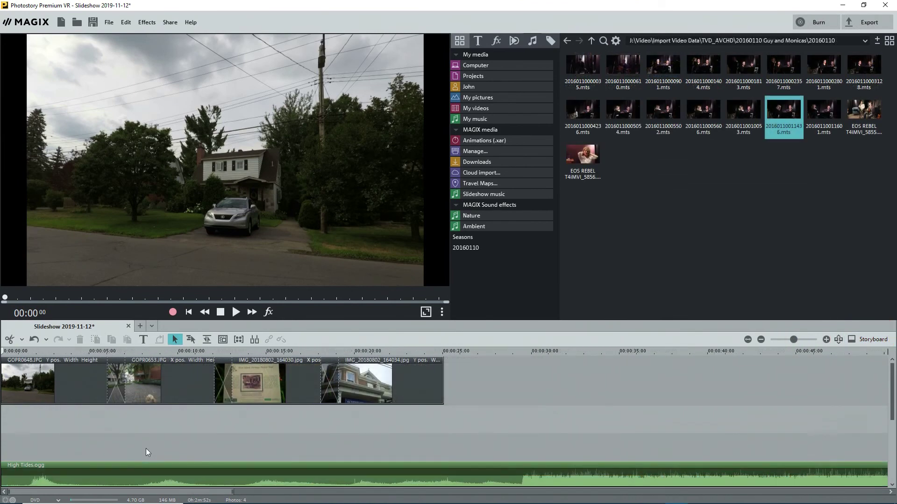
pyautogui.click(50, 375)
pyautogui.click(152, 387)
pyautogui.click(386, 382)
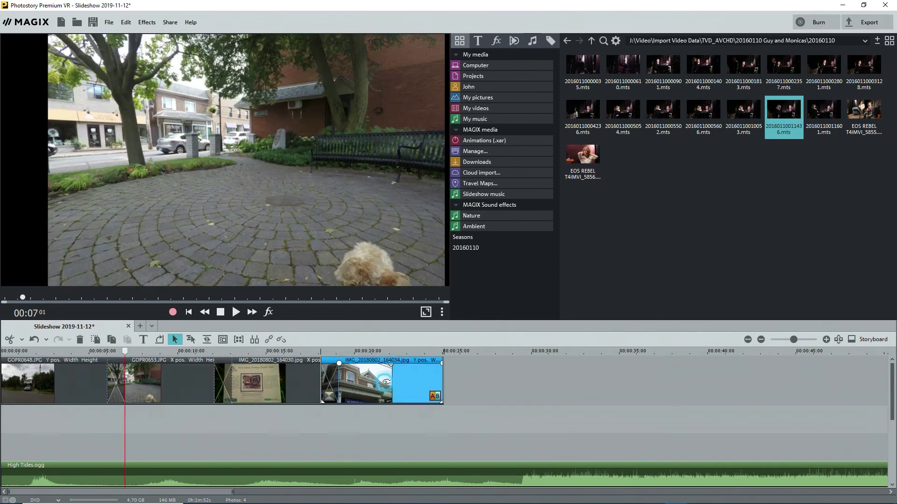
pyautogui.click(446, 354)
# Step: Select the High Tides.ogg track and preview the 1143 concert clip from the media pool
pyautogui.click(149, 475)
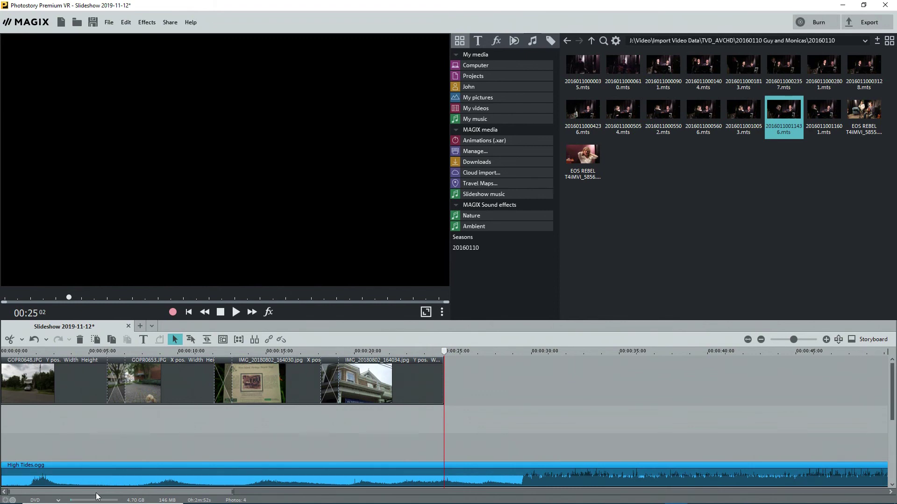
pyautogui.moveTo(96, 492); pyautogui.dragTo(127, 493)
pyautogui.moveTo(784, 108)
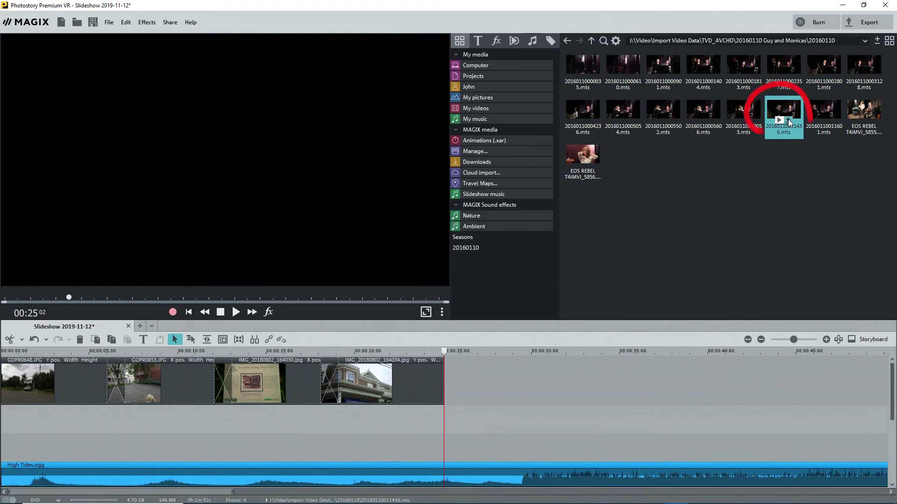
pyautogui.click(779, 120)
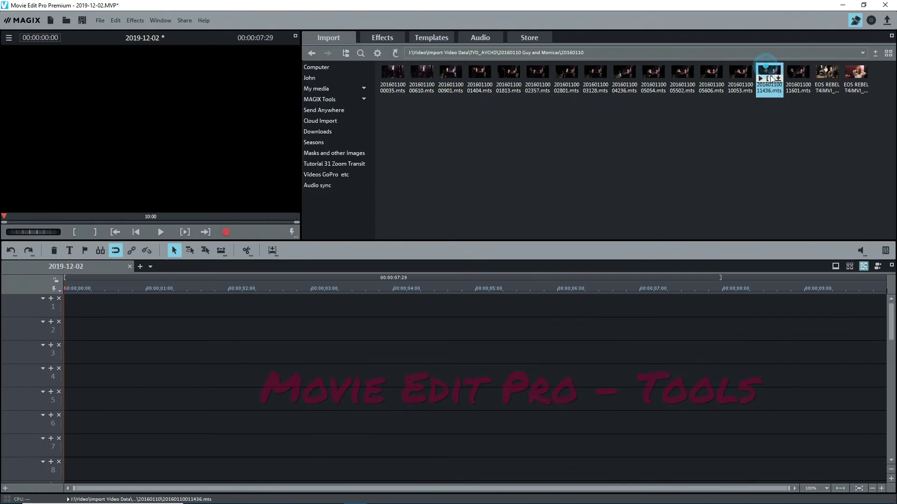
# Step: Mark an in-point at about 6 s and an out-point at 18:14 on the concert clip
pyautogui.click(769, 78)
pyautogui.click(46, 216)
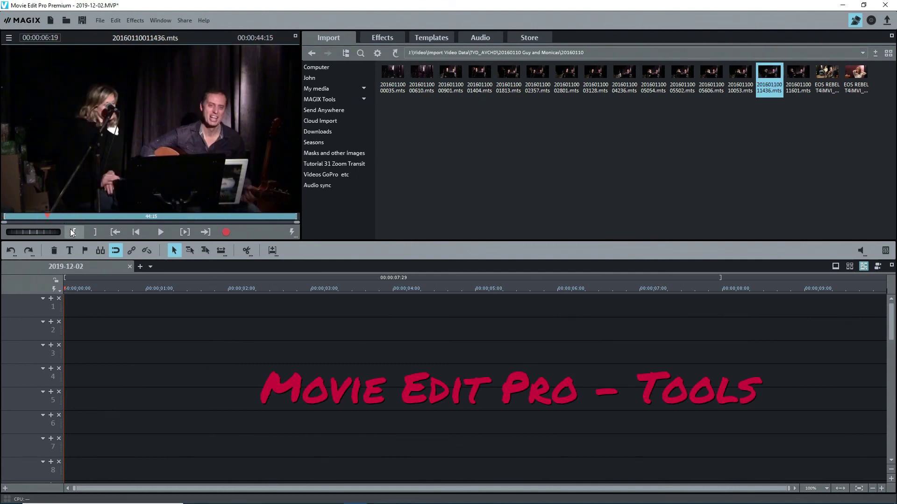
pyautogui.click(74, 232)
pyautogui.click(120, 216)
pyautogui.click(95, 232)
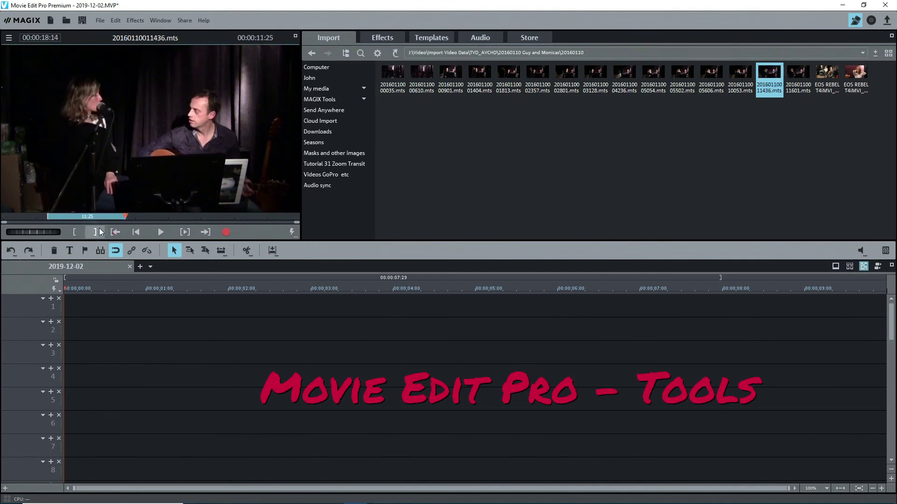
# Step: Put the marked section on tracks 1 and 2, then add the concert clip after the photos
pyautogui.moveTo(125, 100); pyautogui.dragTo(119, 306)
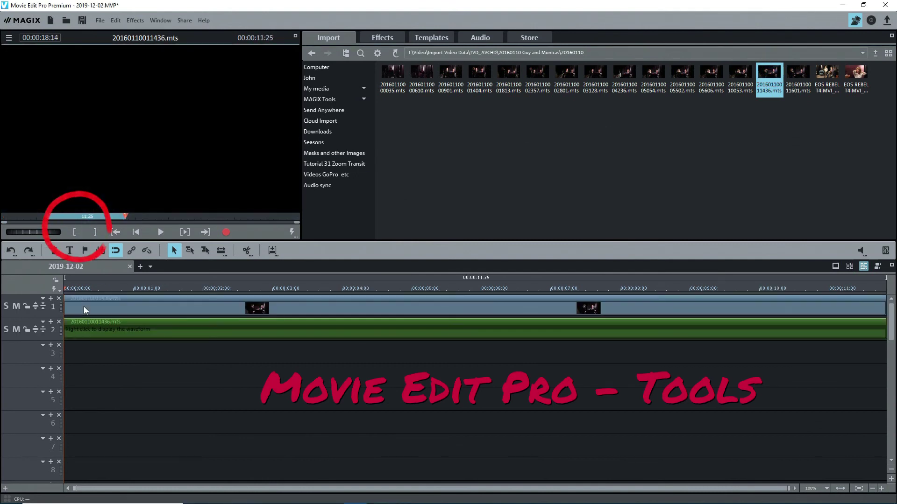
pyautogui.click(274, 252)
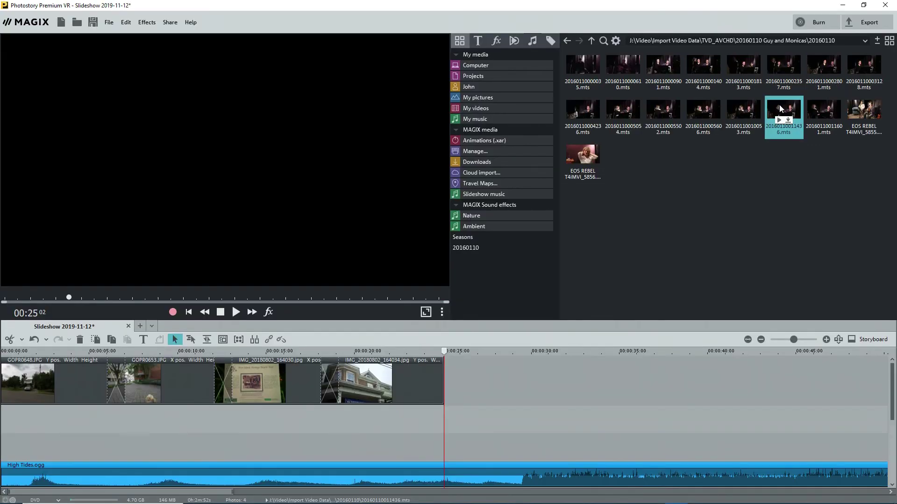
pyautogui.moveTo(779, 105); pyautogui.dragTo(444, 392)
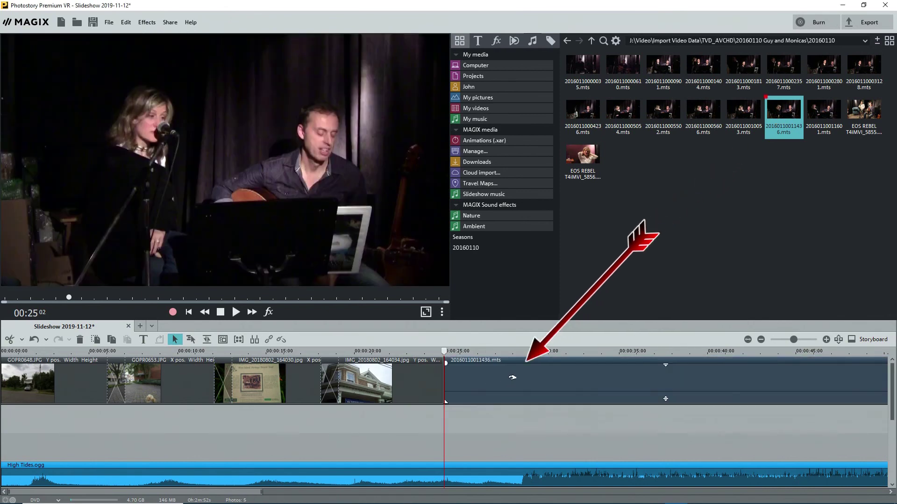
# Step: Scrub the playhead from 00:27 to about 00:38 and select the concert video clip
pyautogui.click(488, 353)
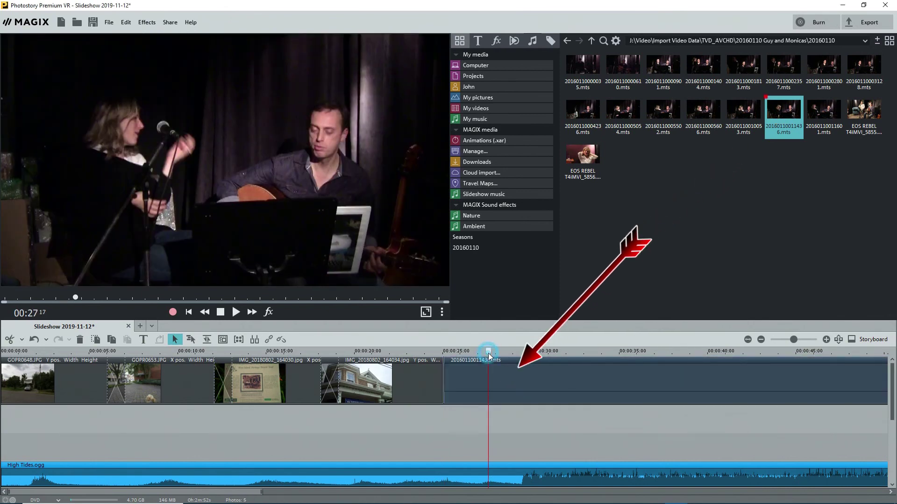
pyautogui.moveTo(487, 349); pyautogui.dragTo(690, 367)
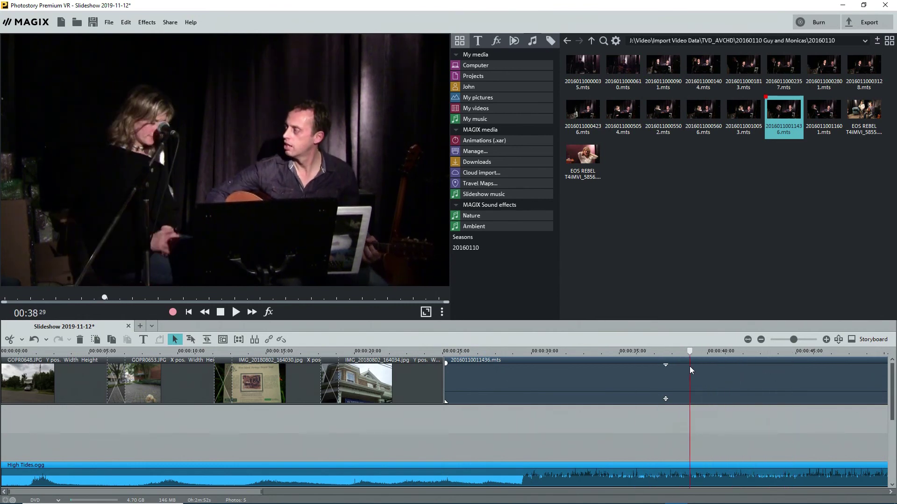
pyautogui.click(597, 376)
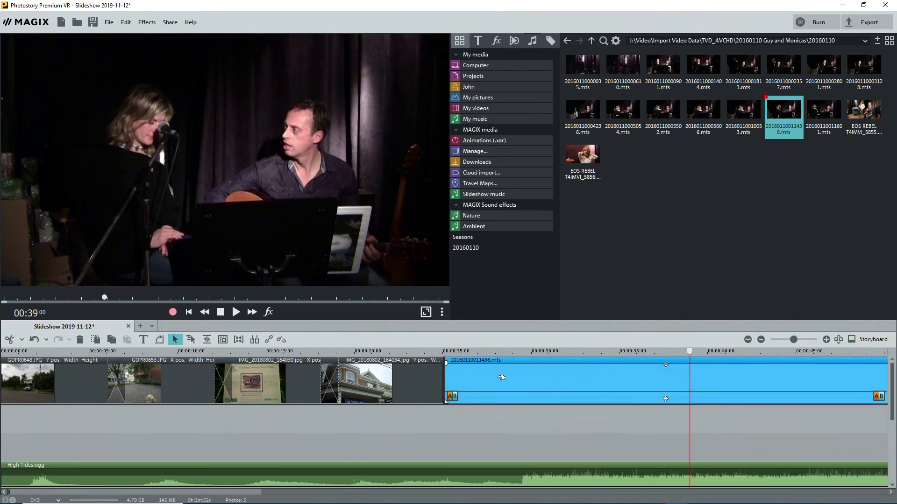
# Step: Remove the concert clip's start before the playhead and move the clip to begin at 00:25
pyautogui.click(21, 343)
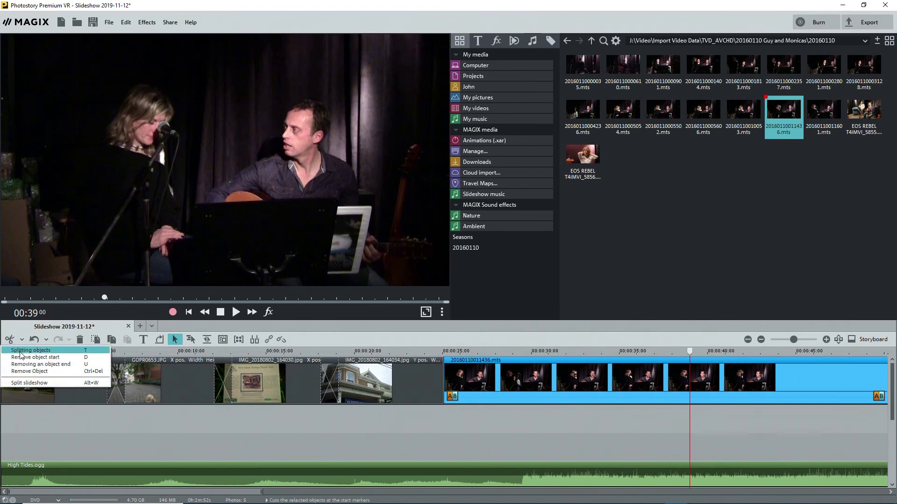
pyautogui.click(28, 358)
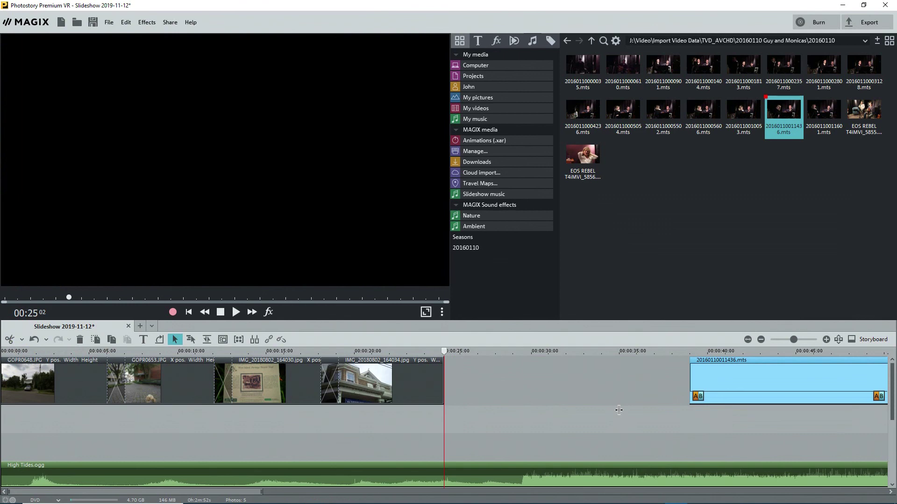
pyautogui.moveTo(769, 381); pyautogui.dragTo(526, 384)
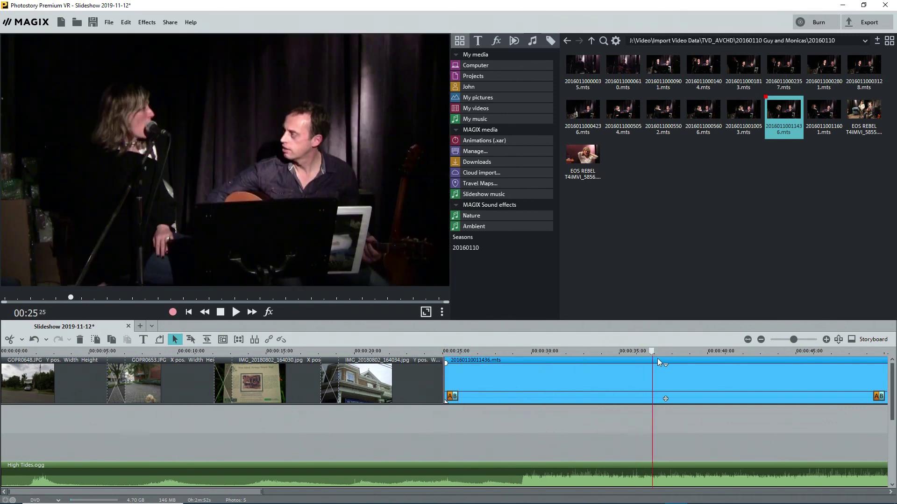
# Step: Move the playhead to 00:46 near the end of the concert clip
pyautogui.click(758, 363)
pyautogui.click(814, 369)
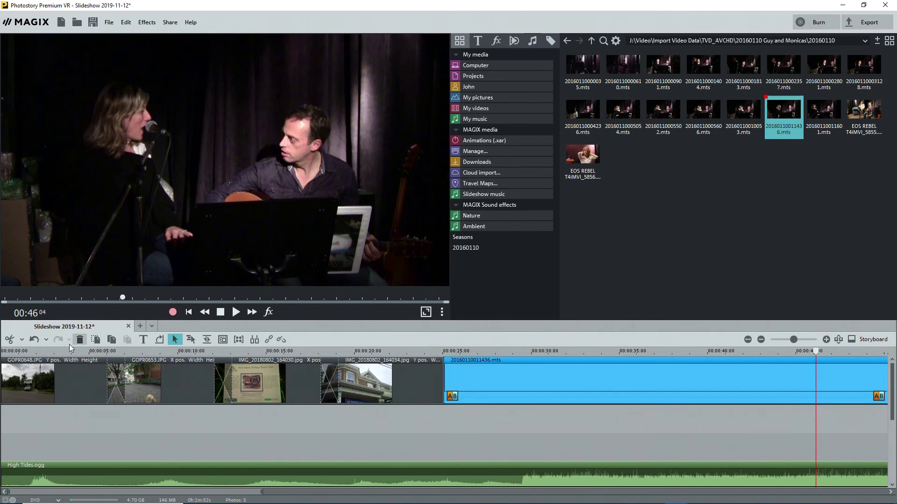
pyautogui.click(22, 339)
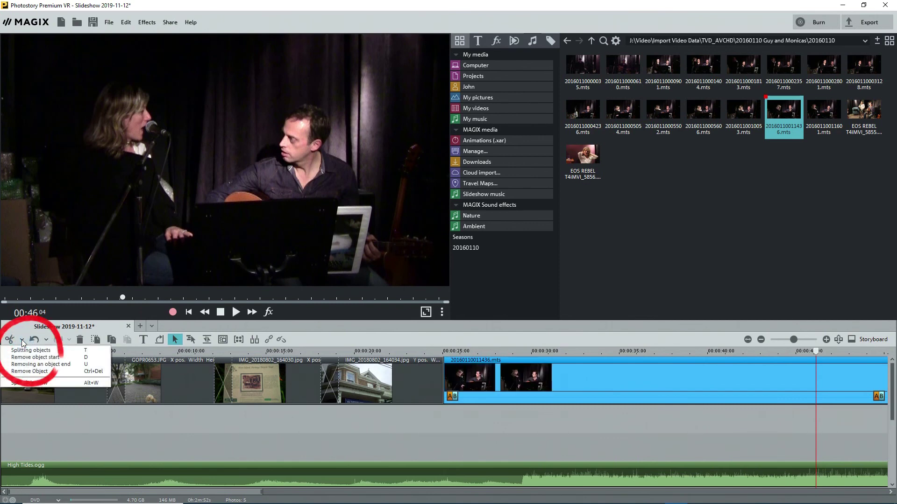
# Step: Remove the concert clip's part after 00:46 and return the playhead to 00:25
pyautogui.click(29, 366)
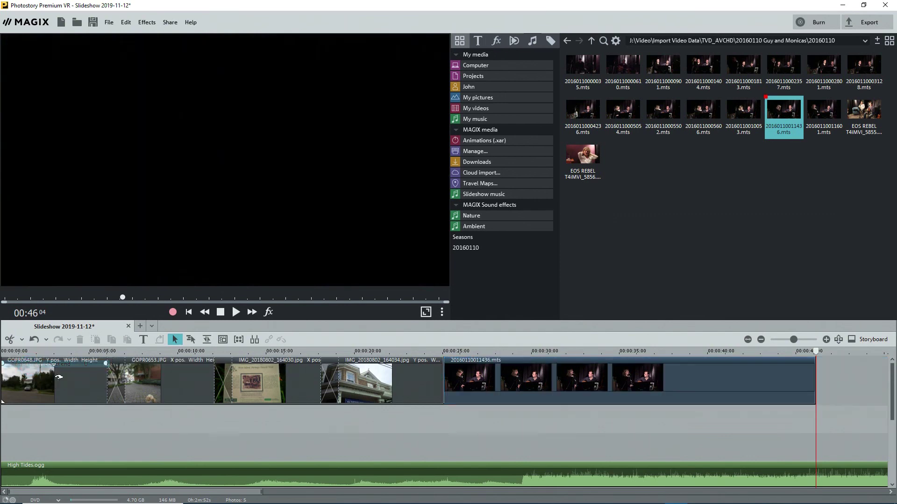
pyautogui.click(443, 352)
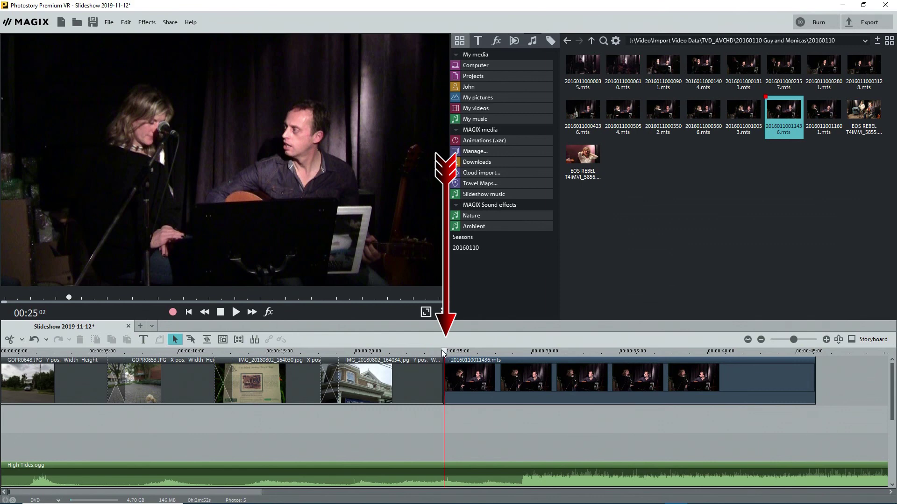
pyautogui.click(451, 377)
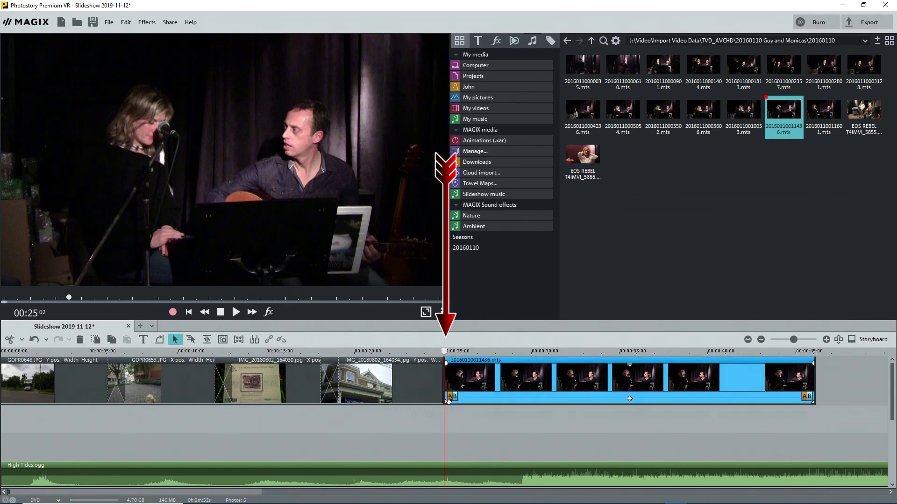
# Step: Split High Tides.ogg at 00:25 and move its second part to start at 00:46
pyautogui.click(450, 465)
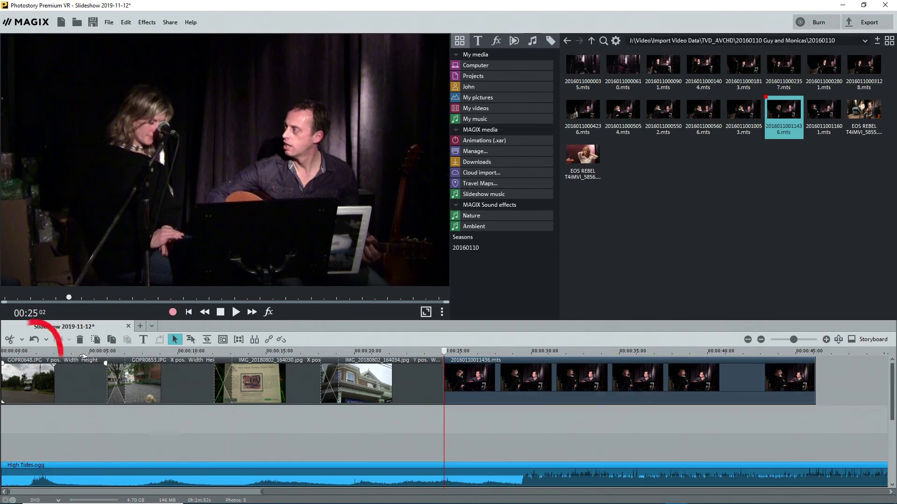
pyautogui.click(22, 340)
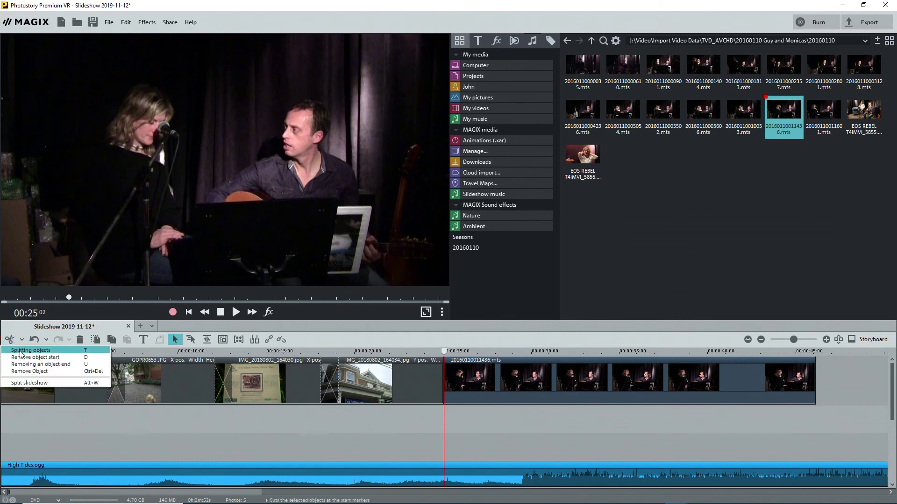
pyautogui.click(21, 351)
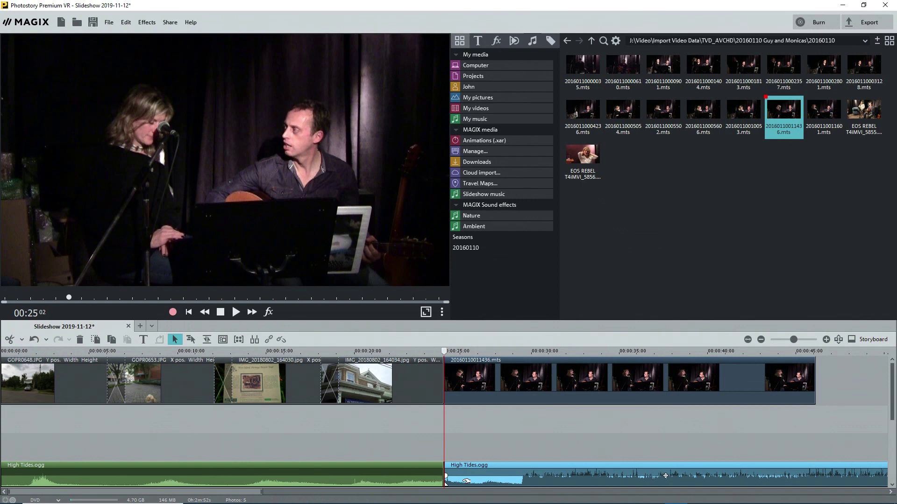
pyautogui.moveTo(465, 479); pyautogui.dragTo(839, 469)
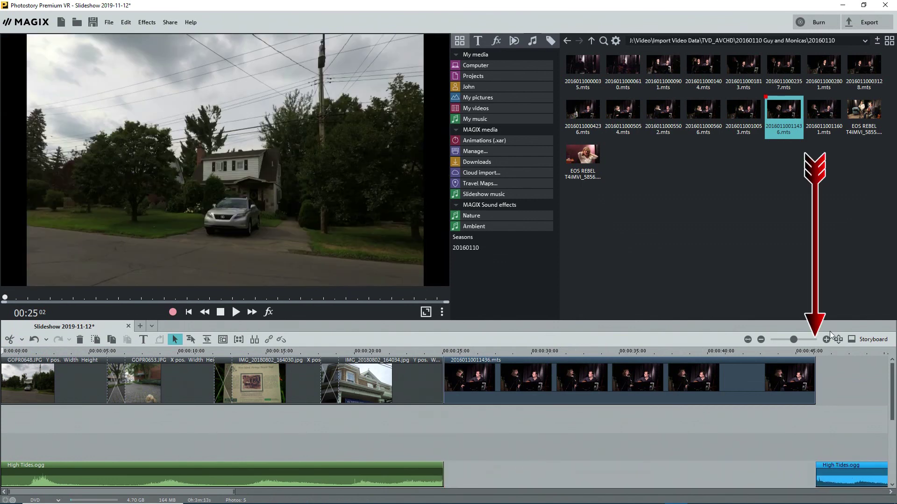
# Step: Align the second music part with the video's end, then select the first music part
pyautogui.click(814, 353)
pyautogui.moveTo(836, 468); pyautogui.dragTo(836, 469)
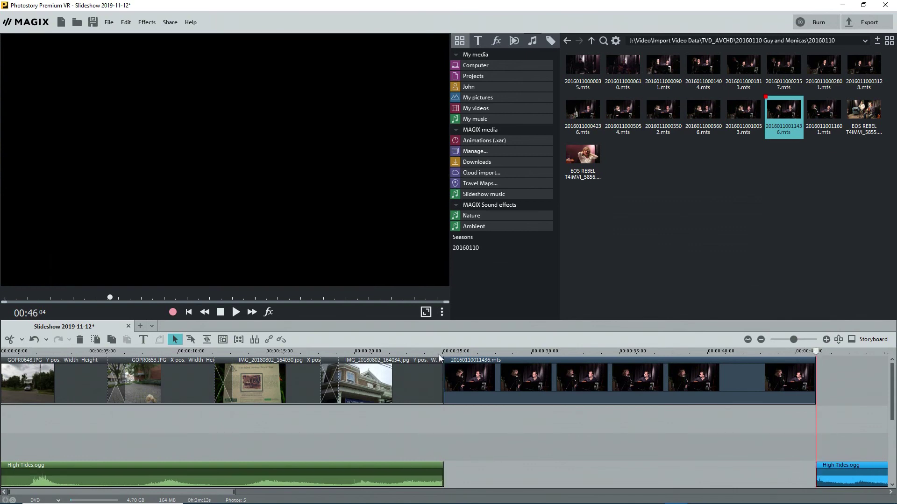
pyautogui.click(440, 381)
pyautogui.click(444, 351)
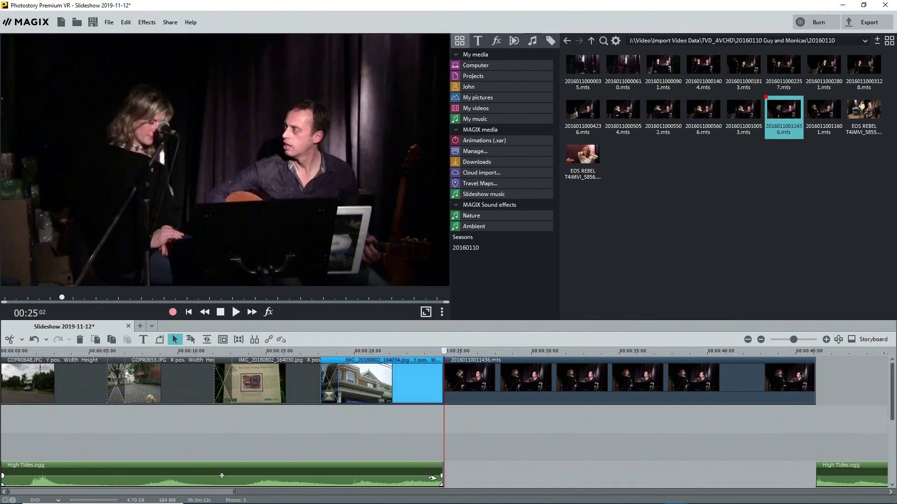
pyautogui.click(417, 466)
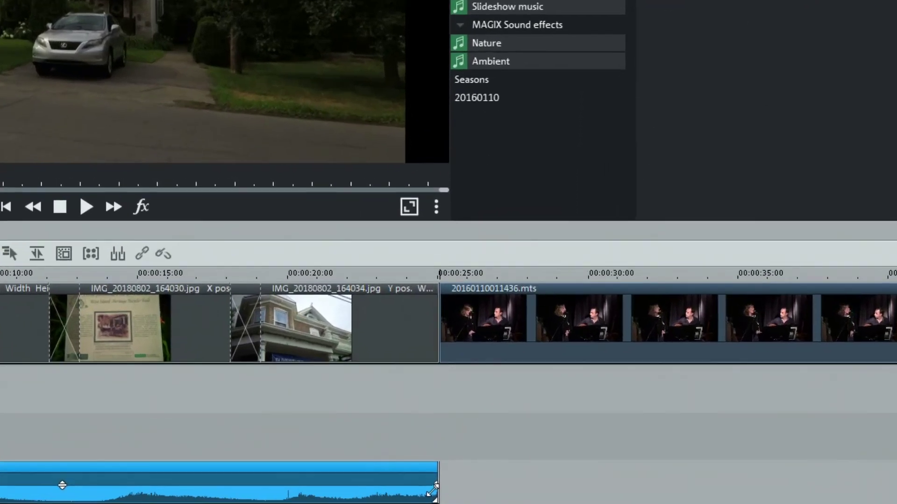
# Step: Fade out the first music part, fade the concert video in and out, fade in the second music part
pyautogui.moveTo(440, 476); pyautogui.dragTo(418, 476)
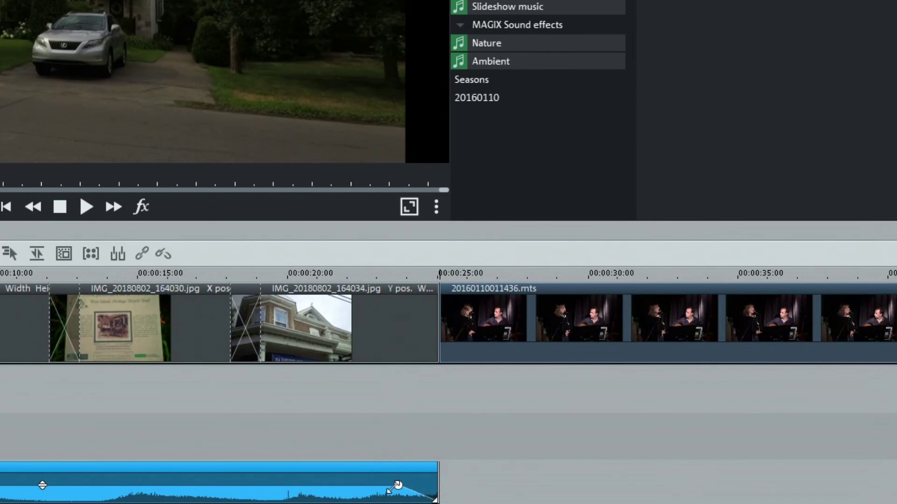
pyautogui.click(479, 313)
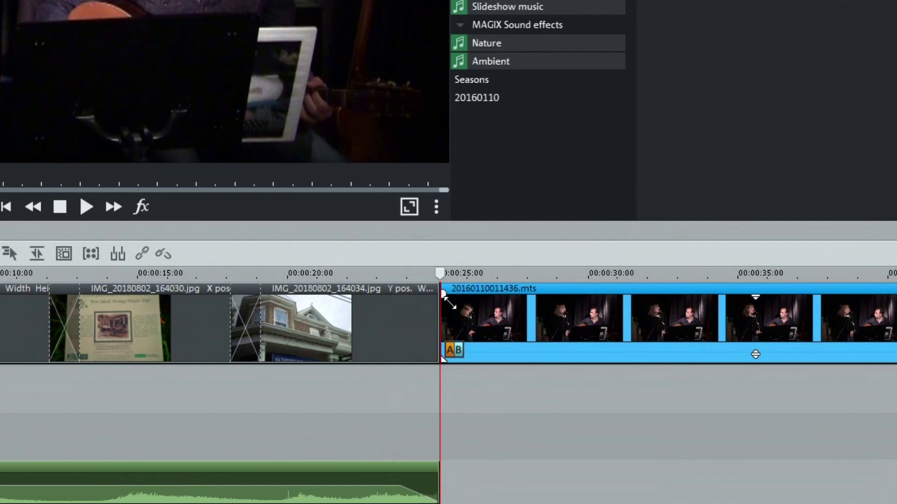
pyautogui.moveTo(449, 304); pyautogui.dragTo(507, 304)
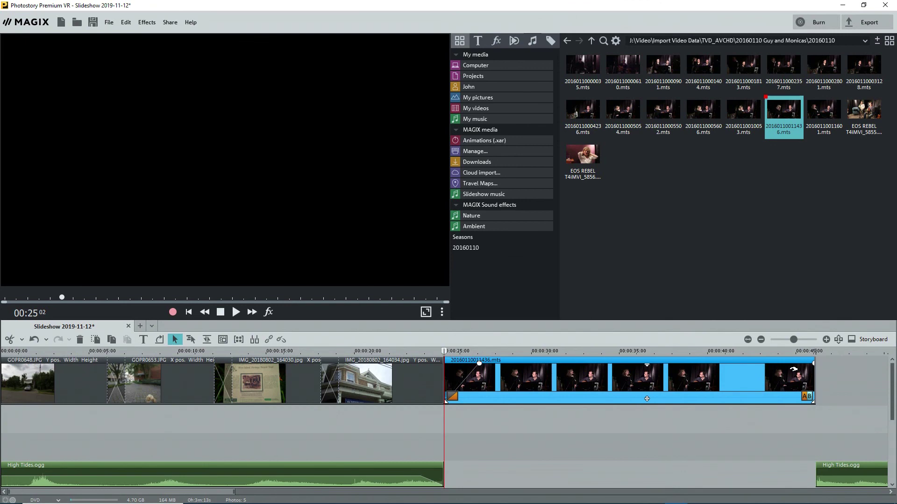
pyautogui.moveTo(811, 364); pyautogui.dragTo(781, 364)
pyautogui.click(838, 476)
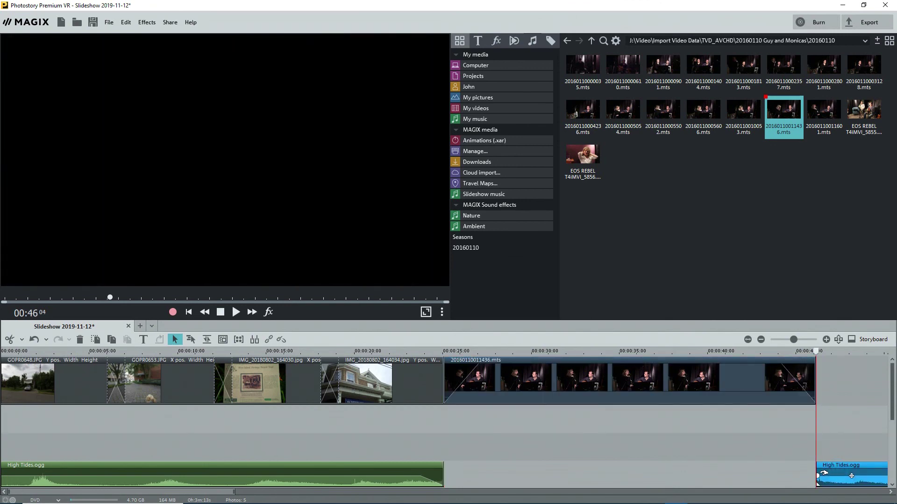
pyautogui.moveTo(815, 476); pyautogui.dragTo(872, 476)
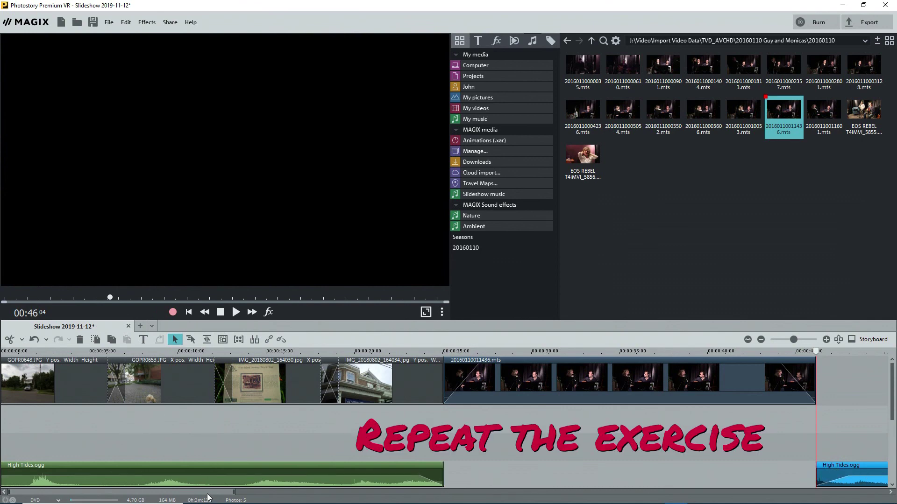
# Step: Add T4IMG_1312_1.jpg, T4IMG_1323.JPG and T4IMG_5498.JPG from Seasons > Summer after the concert video
pyautogui.click(484, 236)
pyautogui.doubleClick(668, 66)
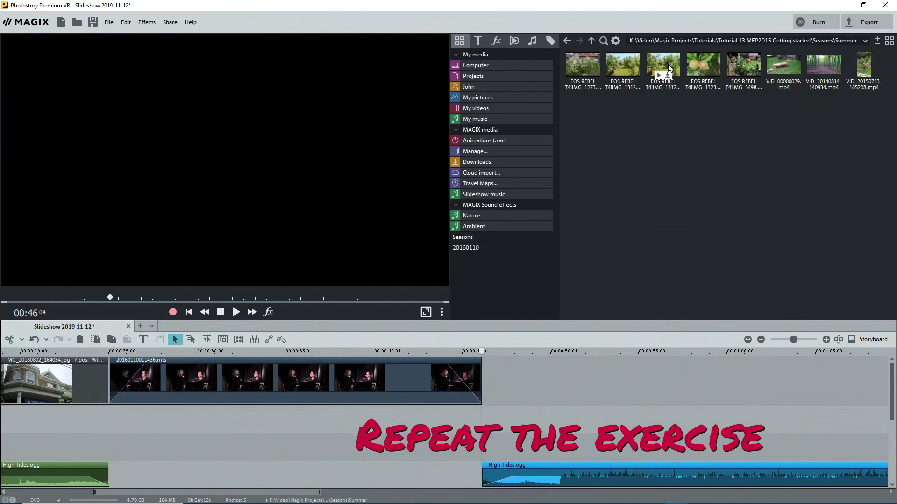
pyautogui.click(668, 65)
pyautogui.keyDown('shift'); pyautogui.click(742, 64); pyautogui.keyUp('shift')
pyautogui.moveTo(742, 65); pyautogui.dragTo(495, 380)
pyautogui.click(509, 351)
pyautogui.moveTo(509, 351); pyautogui.dragTo(852, 350)
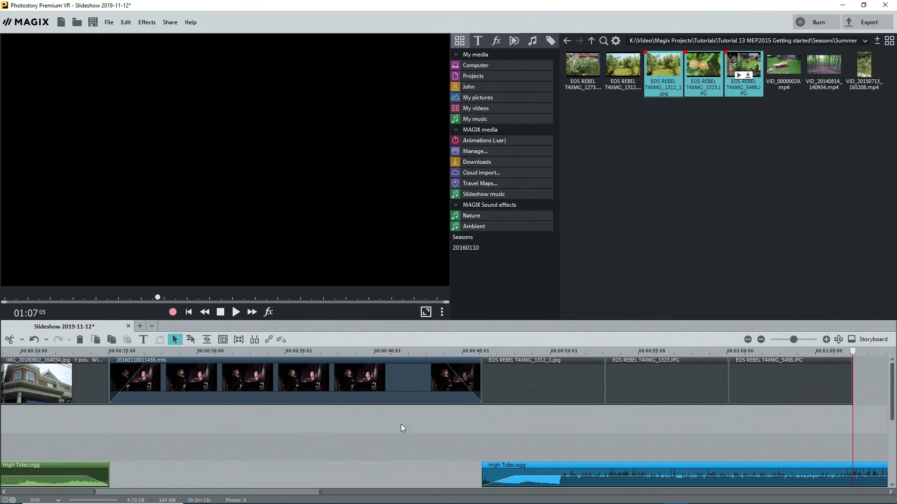
pyautogui.click(95, 474)
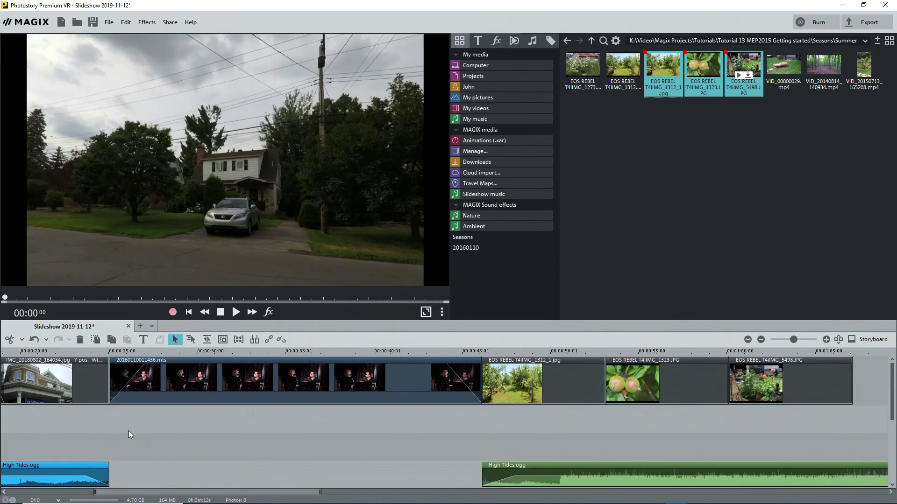
# Step: Extend the first High Tides.ogg part past the video's start; undo moving the second part earlier
pyautogui.moveTo(107, 486)
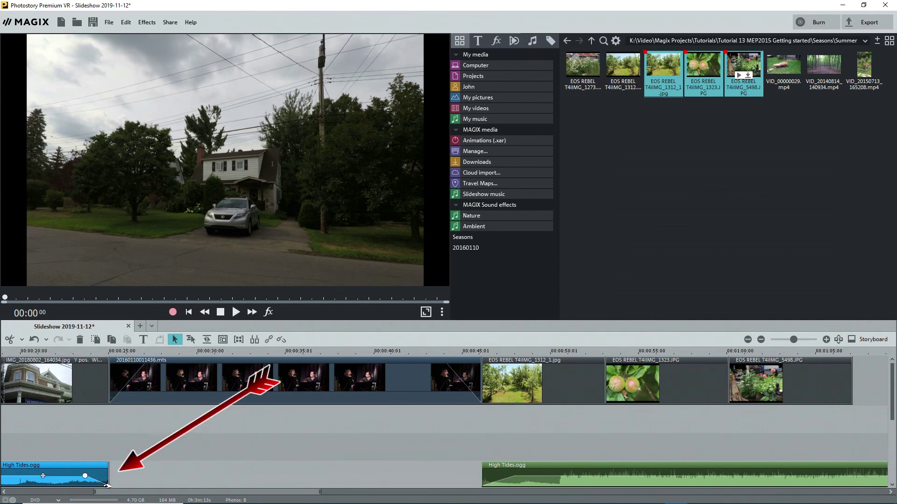
pyautogui.moveTo(106, 484); pyautogui.dragTo(128, 484)
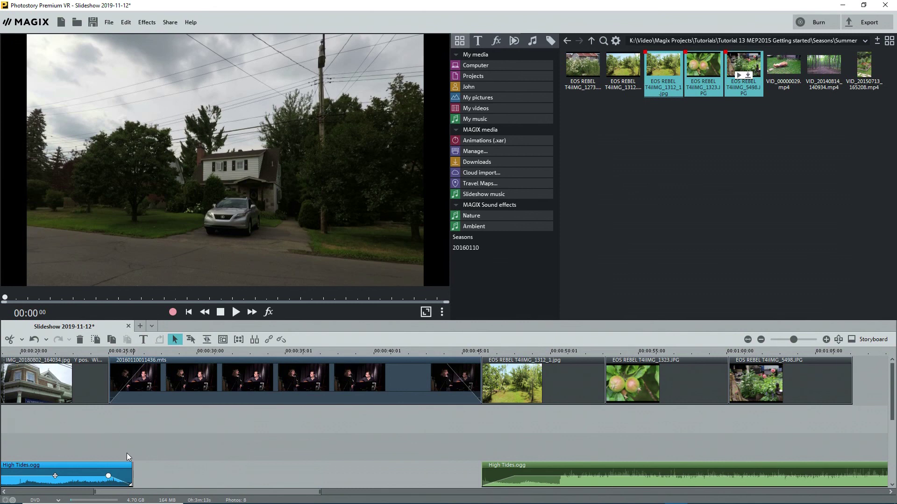
pyautogui.click(557, 471)
pyautogui.moveTo(557, 471)
pyautogui.mouseDown()
pyautogui.moveTo(538, 471)
pyautogui.moveTo(559, 468)
pyautogui.mouseUp()
pyautogui.hotkey('ctrl', 'z')
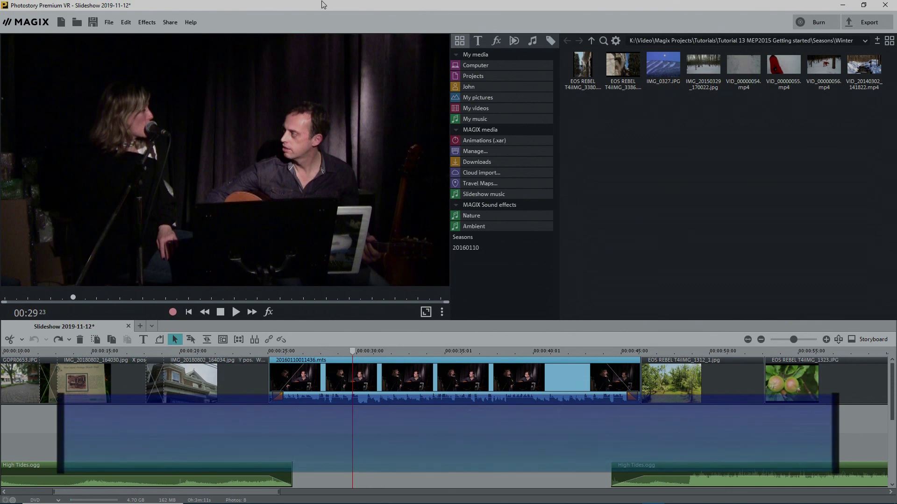
# Step: Delete the second High Tides.ogg part and extend the remaining music to about 1:25
pyautogui.click(643, 474)
pyautogui.press('Delete')
pyautogui.moveTo(292, 483); pyautogui.dragTo(762, 481)
pyautogui.moveTo(251, 492); pyautogui.dragTo(106, 494)
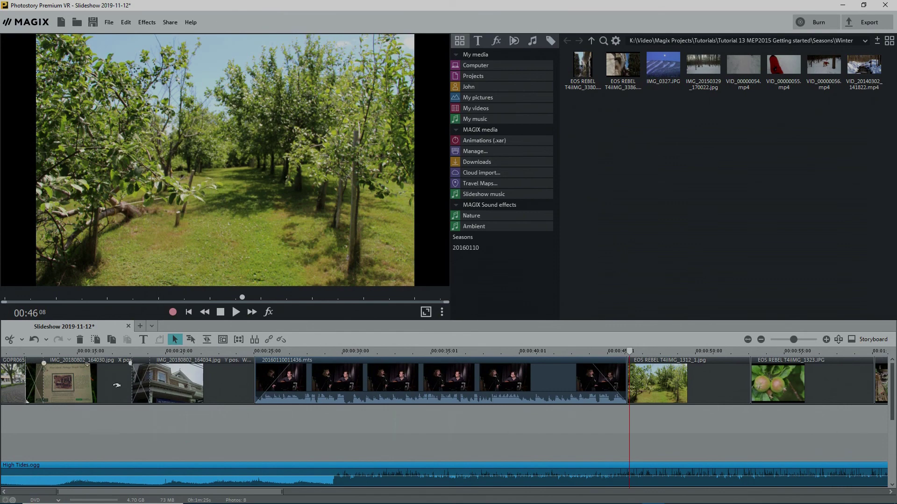
pyautogui.click(290, 378)
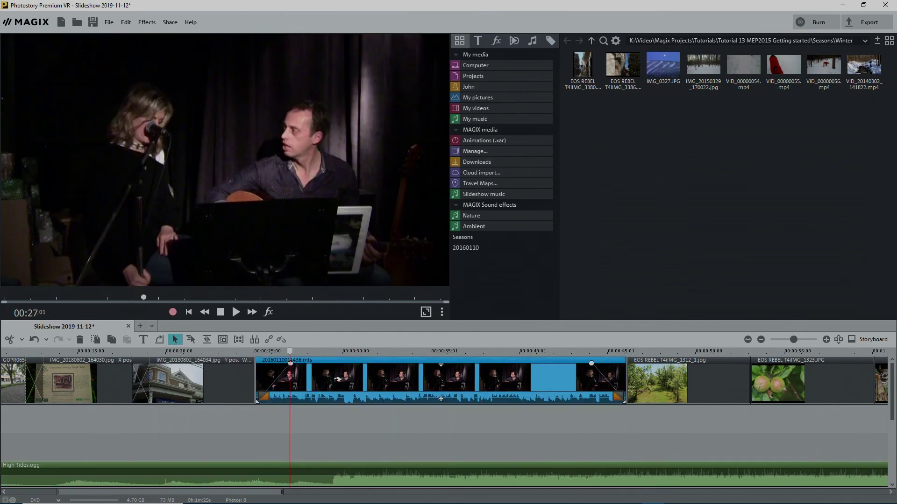
# Step: Set up Decrease volume at Medium with 0.70 s ramps, limited to the video's audio tracks
pyautogui.click(141, 23)
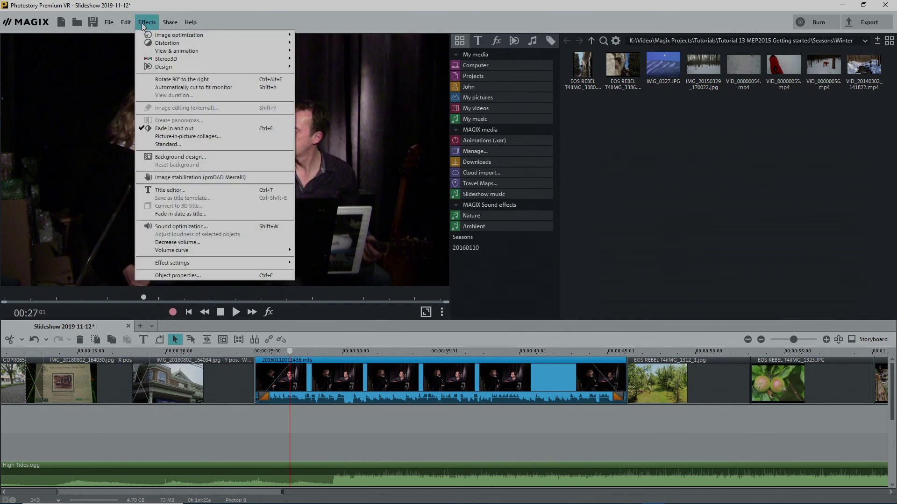
pyautogui.click(203, 241)
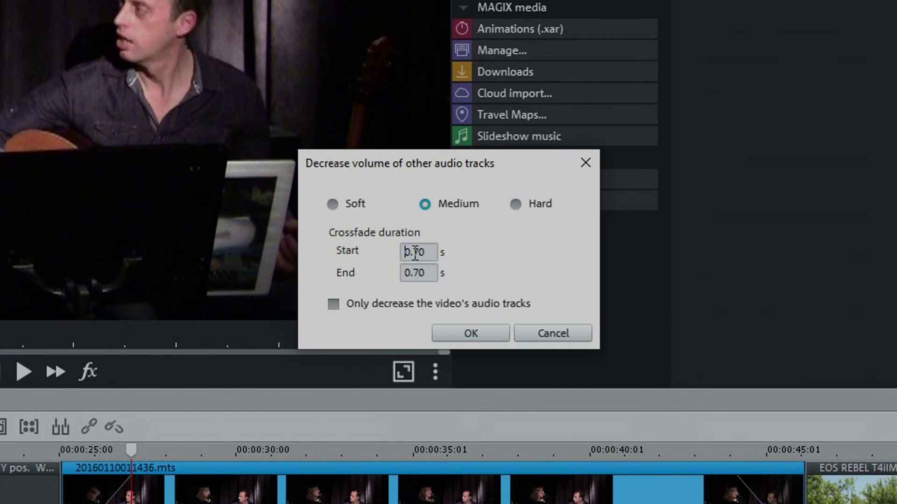
pyautogui.click(340, 303)
# Step: Apply the ducking to High Tides.ogg, drag the curve's lower-right point earlier, and replay near 00:23
pyautogui.click(463, 333)
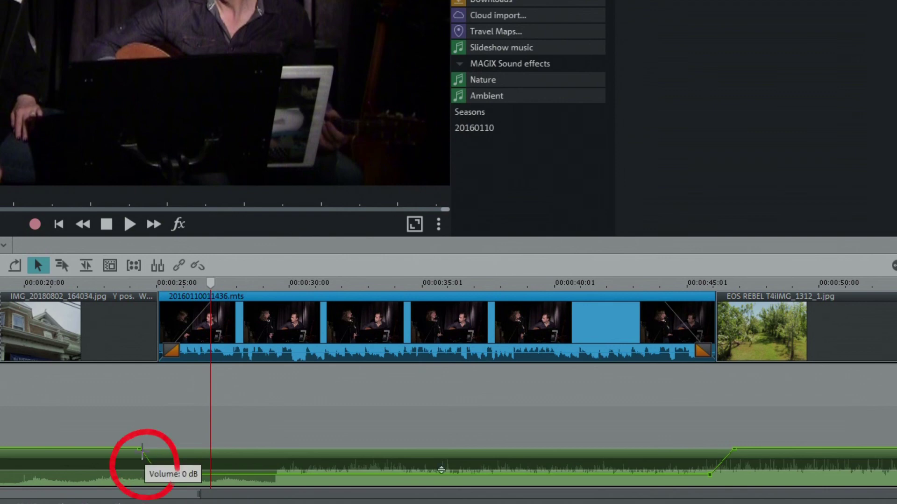
pyautogui.moveTo(159, 473)
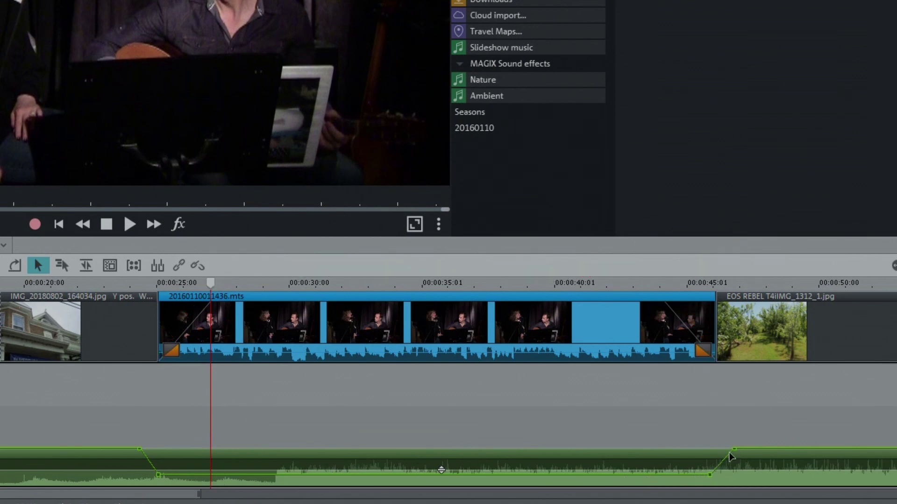
pyautogui.moveTo(732, 448)
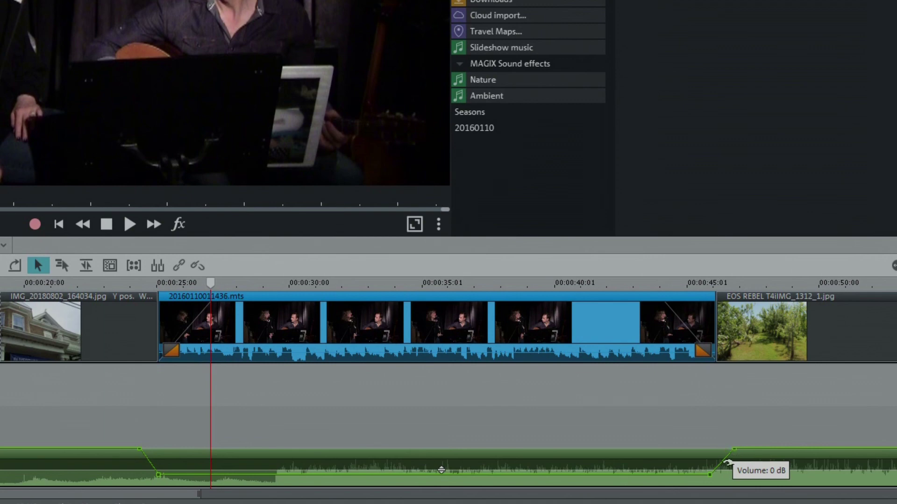
pyautogui.click(709, 475)
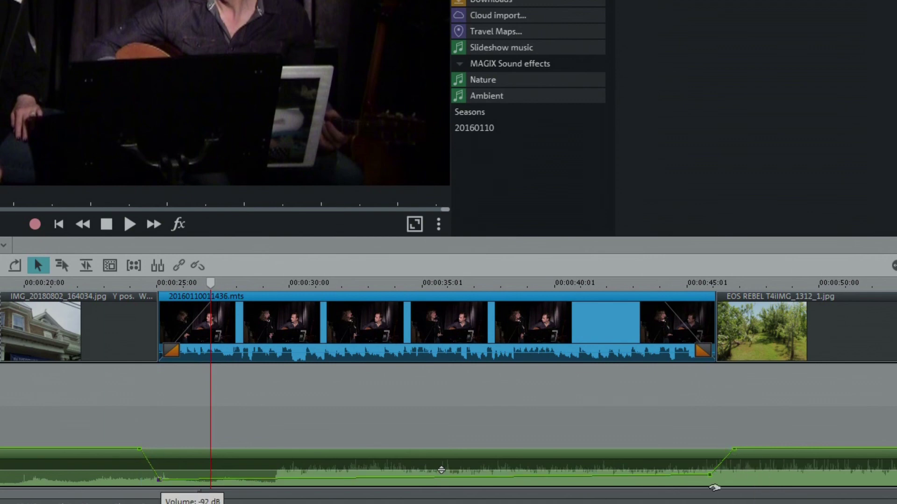
pyautogui.click(713, 471)
pyautogui.moveTo(710, 475); pyautogui.dragTo(686, 481)
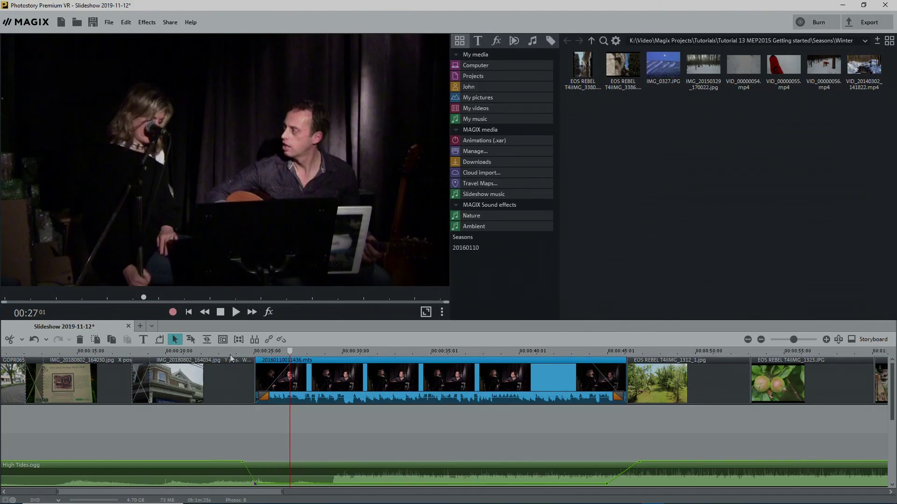
pyautogui.click(227, 353)
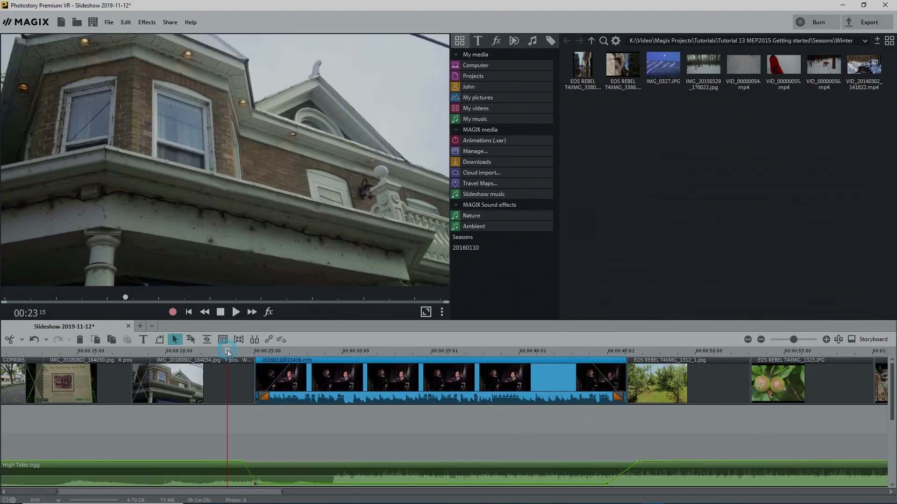